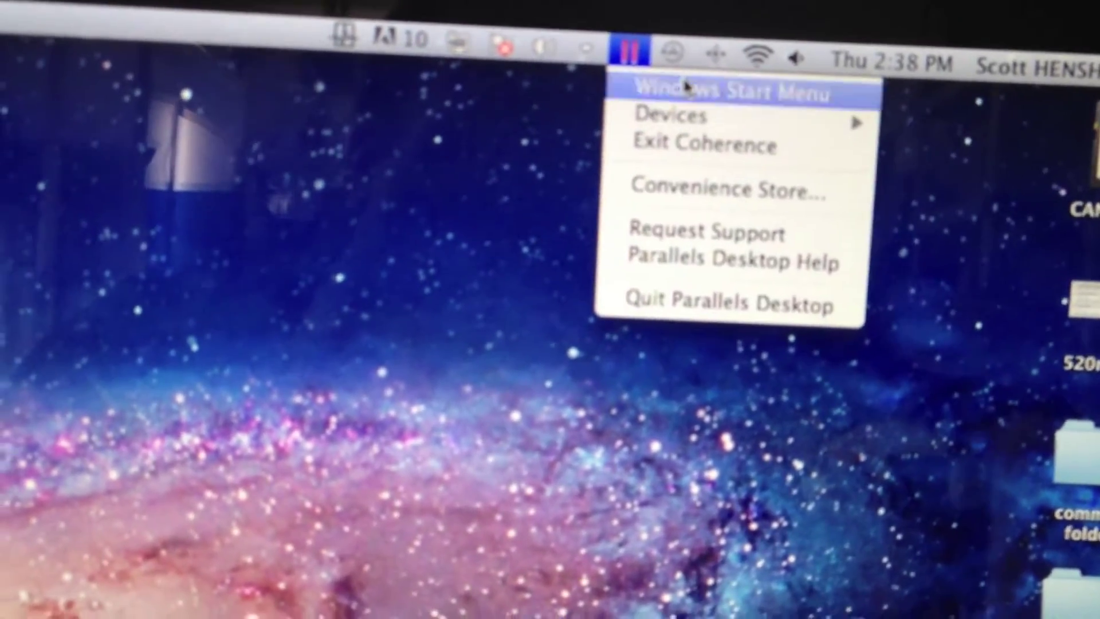
# Open the Parallels menu in the macOS menu bar to reach Windows programs.
pyautogui.click(675, 96)
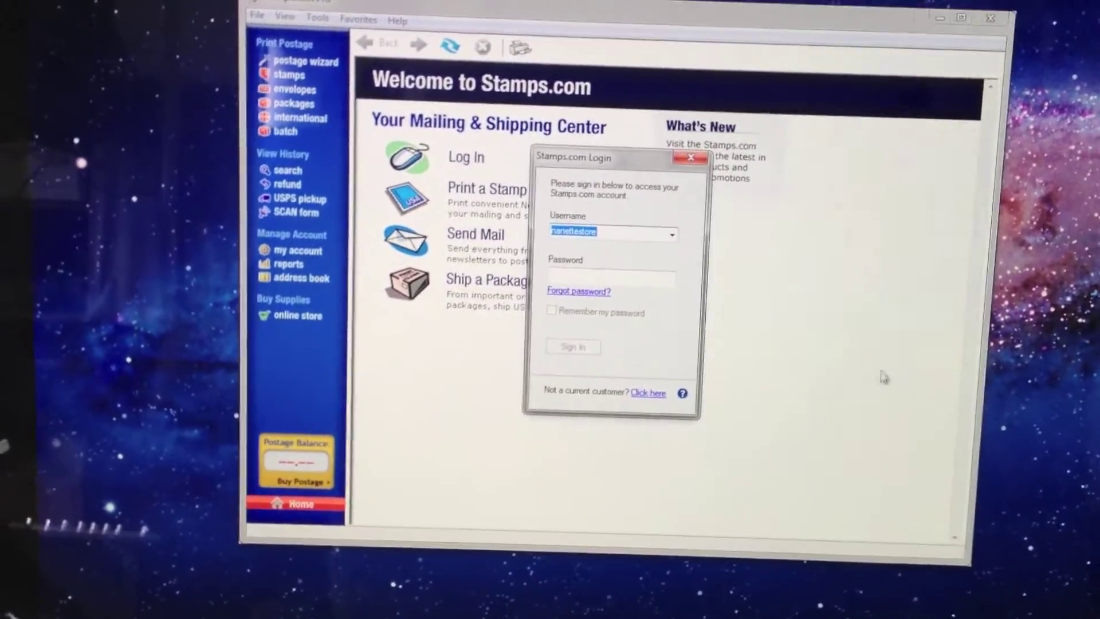
# Launch Stamps.com Pro from the Windows Start Menu and select the password field.
pyautogui.click(663, 261)
pyautogui.write('••')
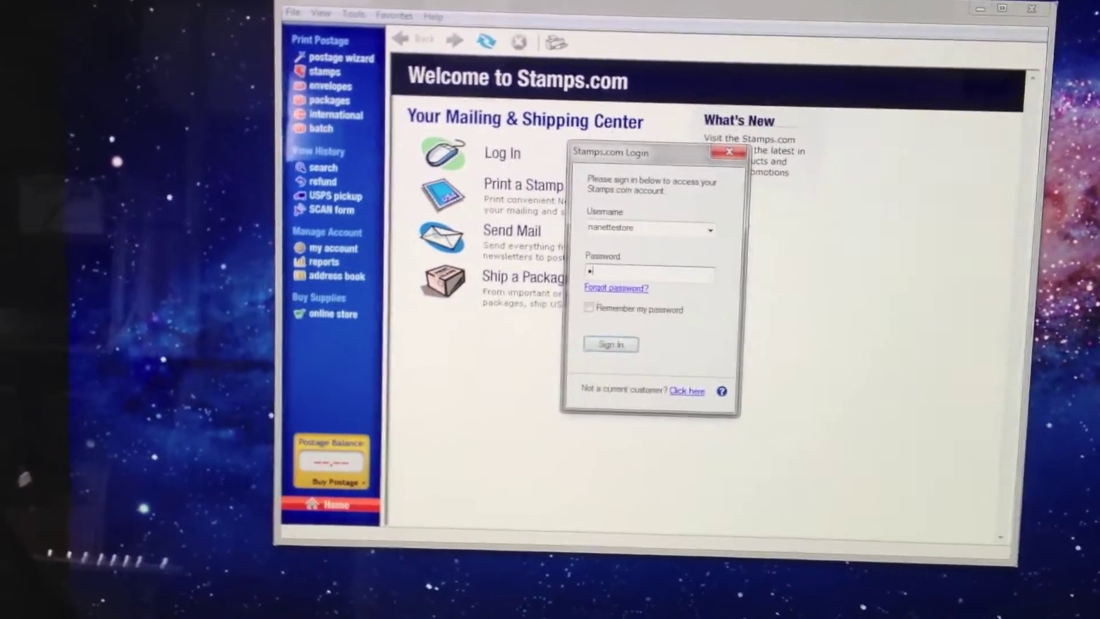
pyautogui.write('•••')
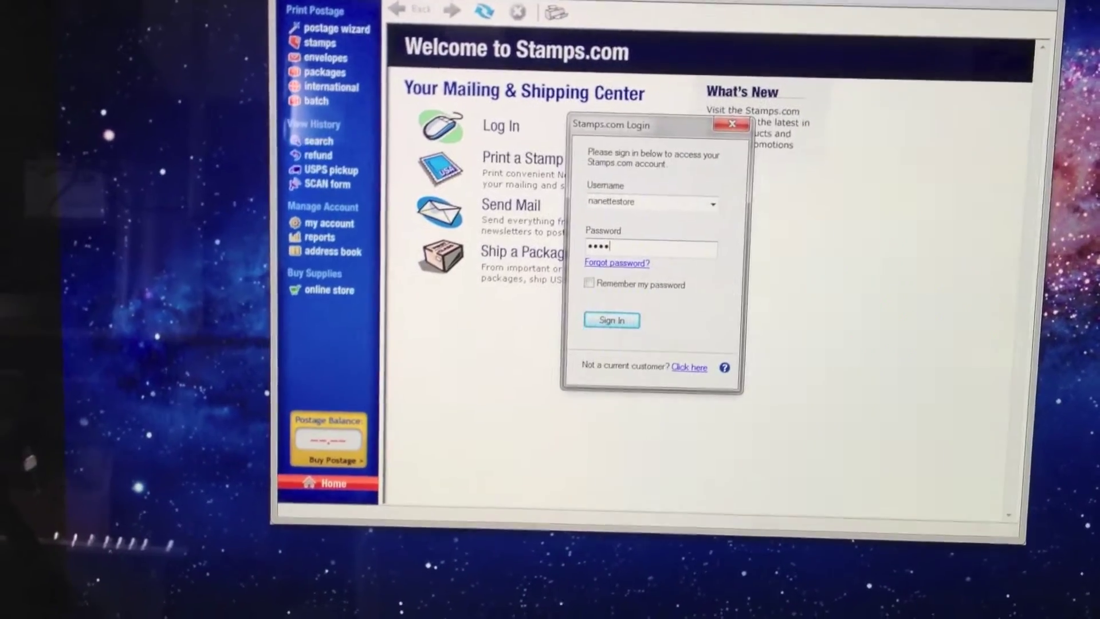
pyautogui.write('••')
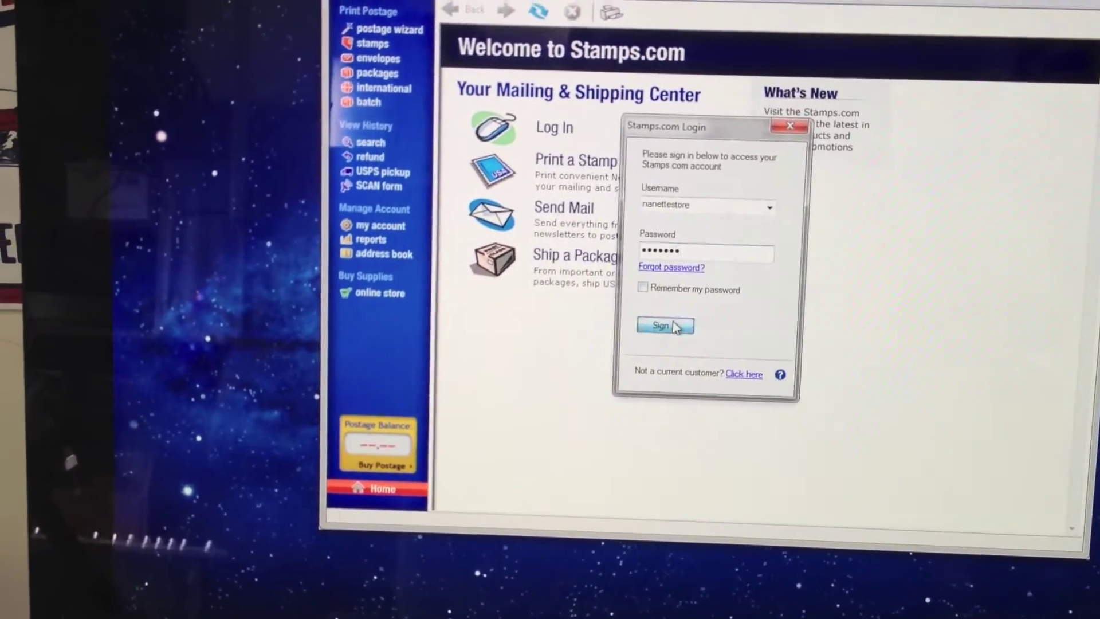
# Sign in to Stamps.com and open batch printing of the imported eBay orders.
pyautogui.click(646, 323)
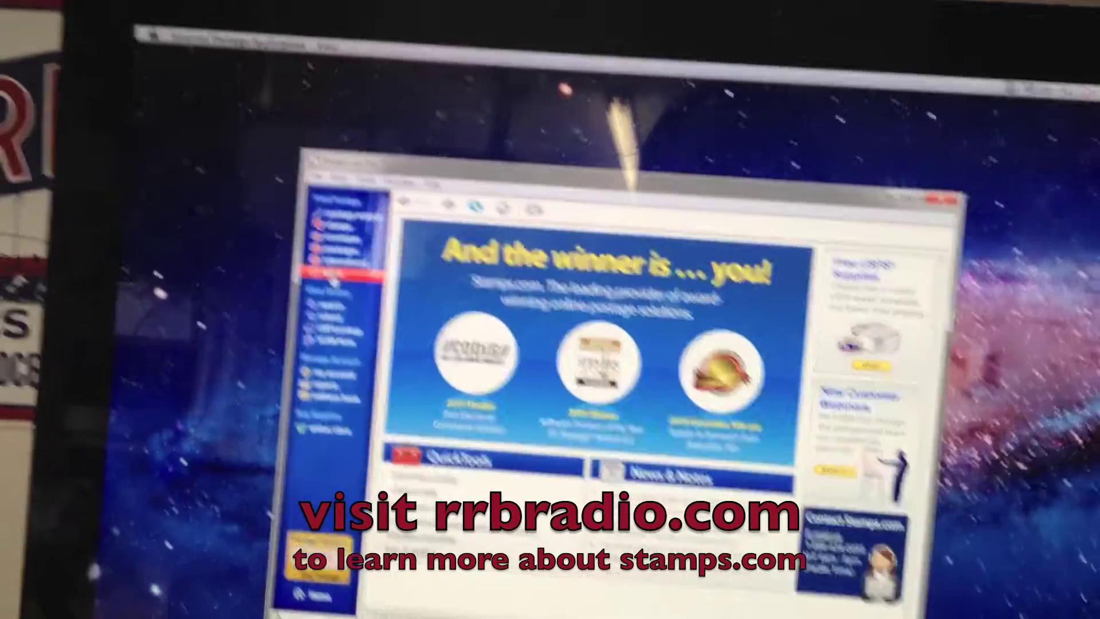
pyautogui.click(344, 249)
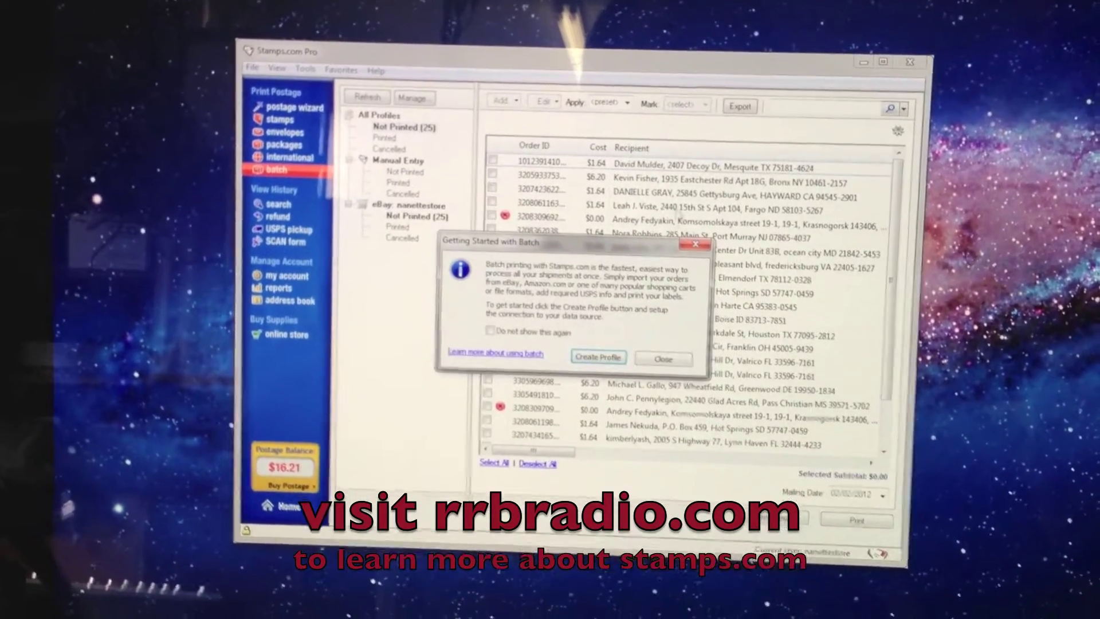
pyautogui.click(663, 365)
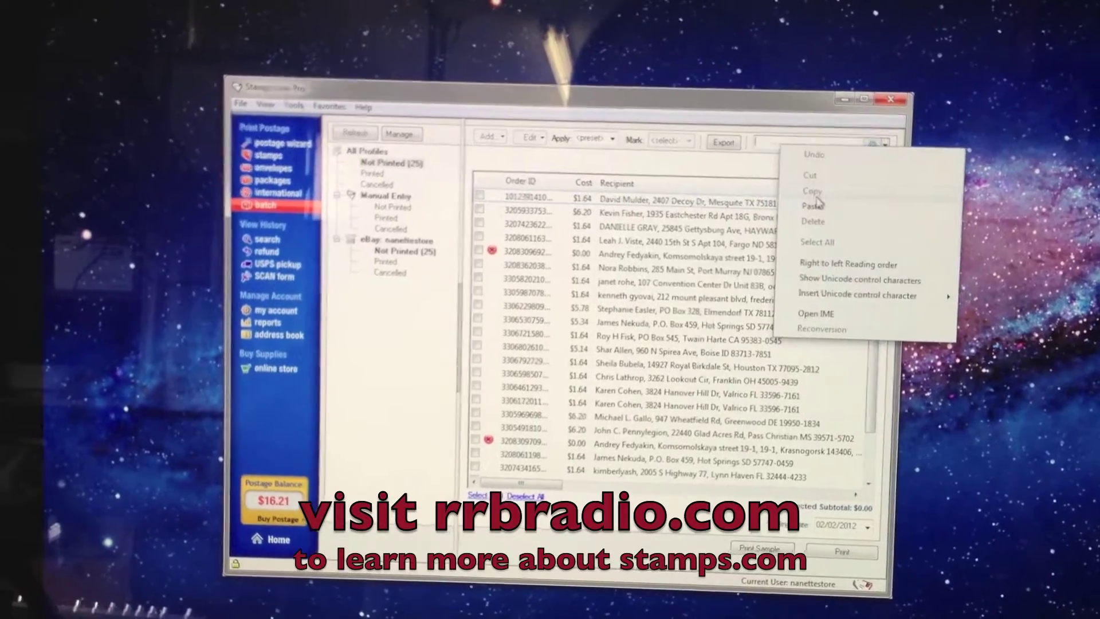
pyautogui.click(814, 210)
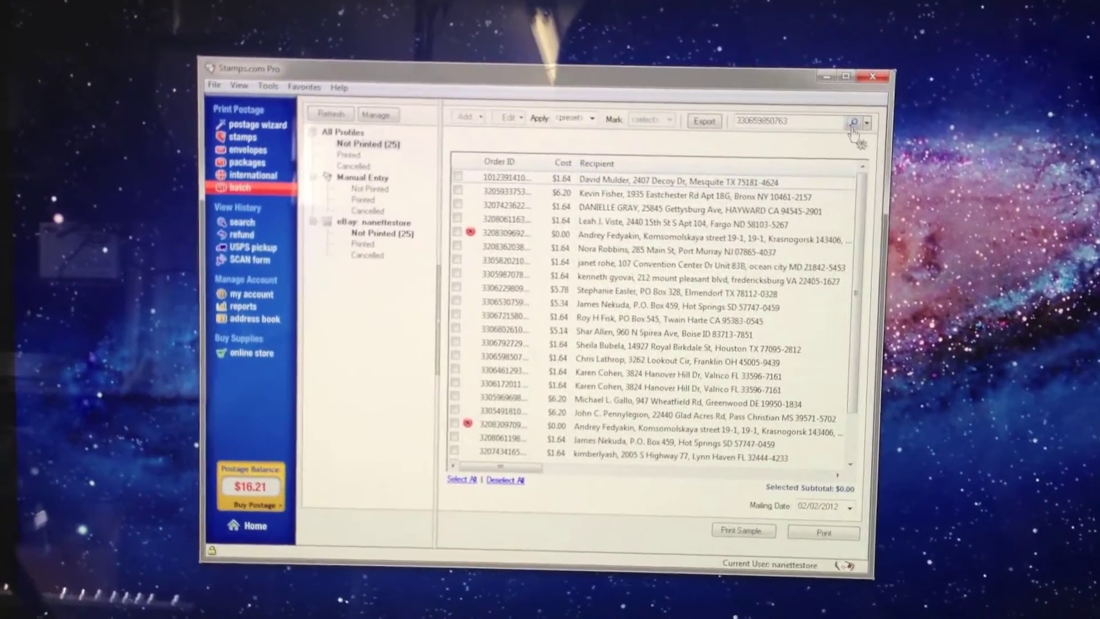
pyautogui.click(865, 177)
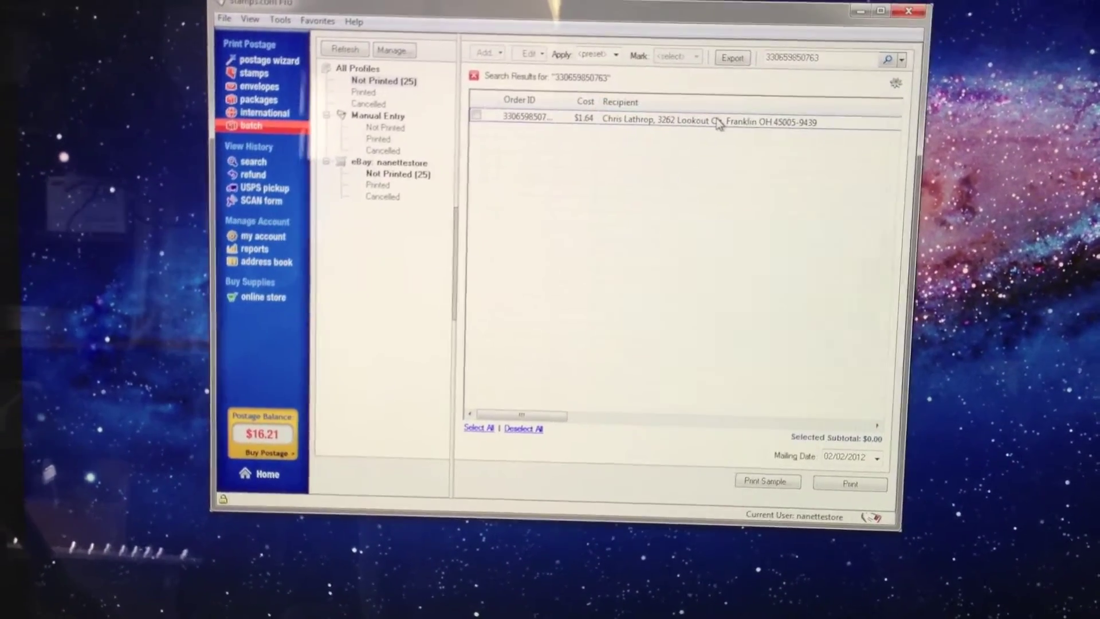
pyautogui.doubleClick(714, 119)
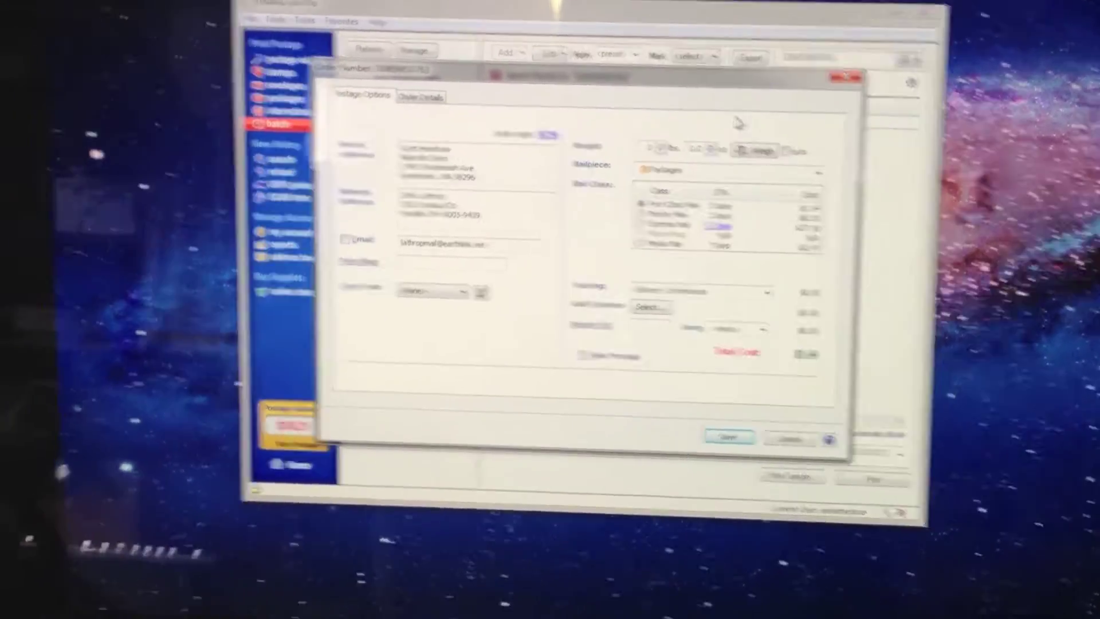